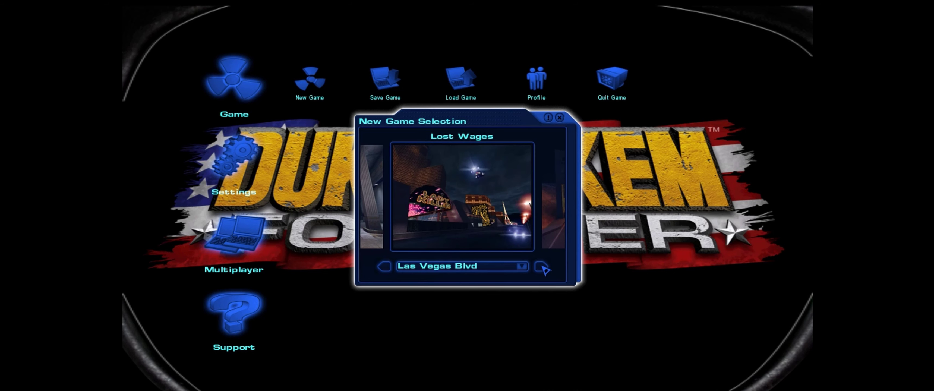
Step: Advance the map list to The Slick Willy, choose Inside Again, and launch the game
left_click(543, 268)
left_click(543, 268)
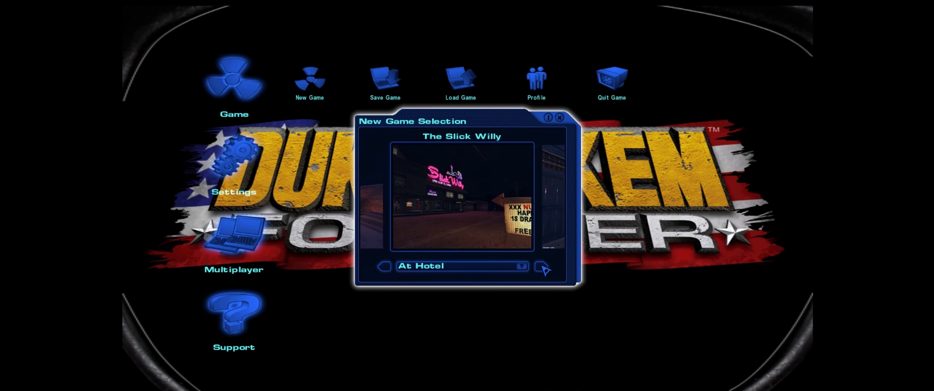
left_click(524, 267)
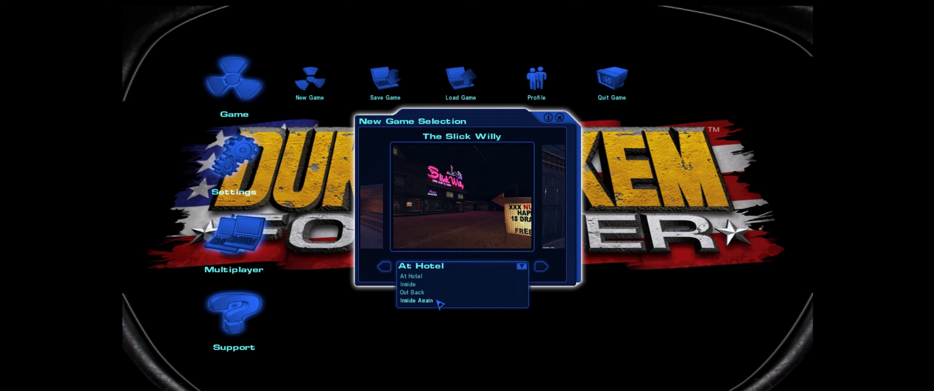
left_click(417, 301)
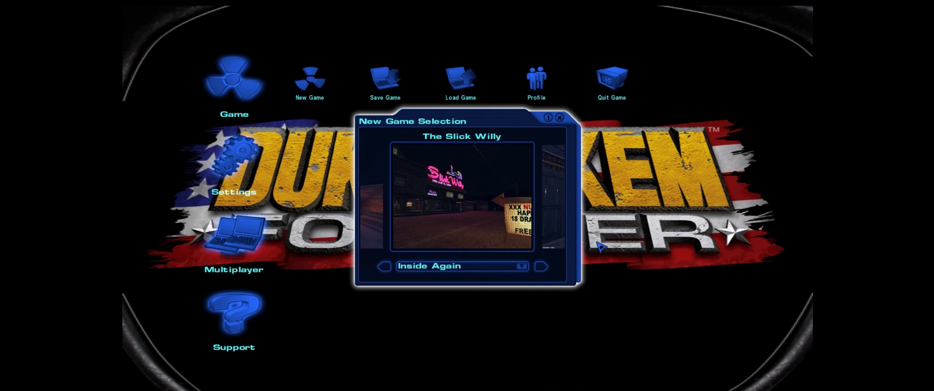
left_click(437, 196)
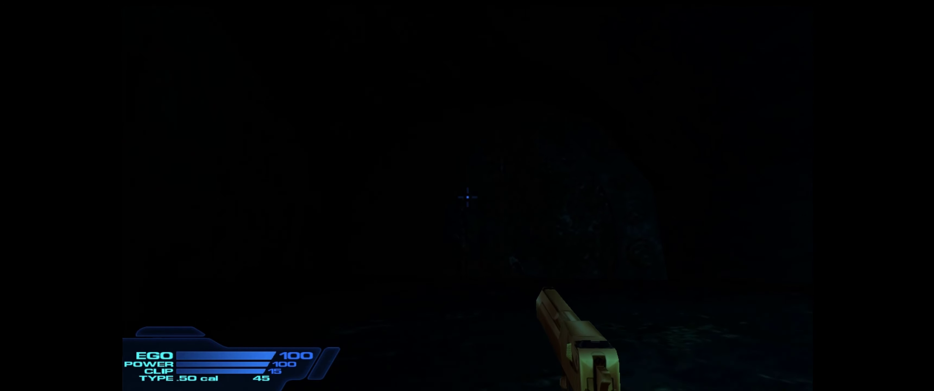
key("w")
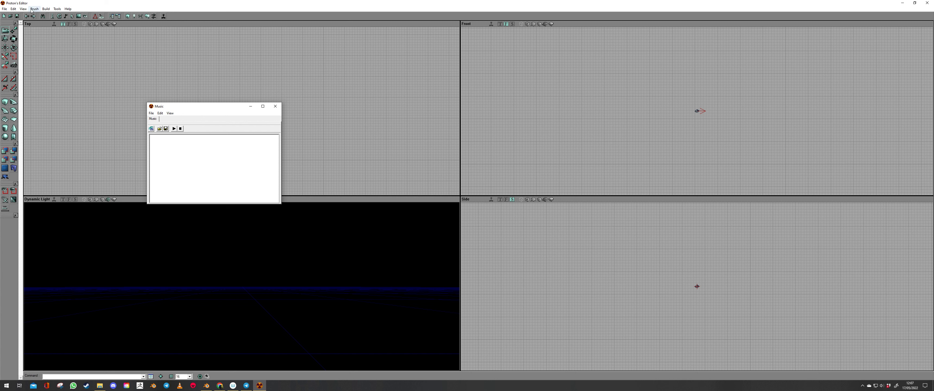
Step: Open DukeEd's Mesh Browser from the View menu
left_click(35, 8)
mouse_move(26, 11)
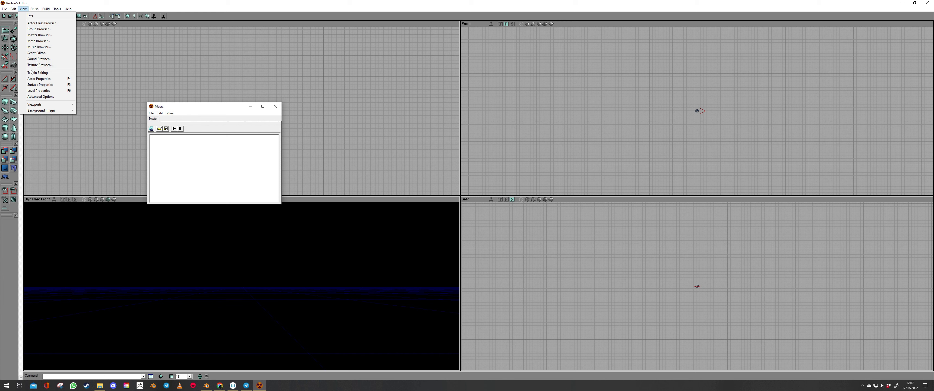
left_click(37, 41)
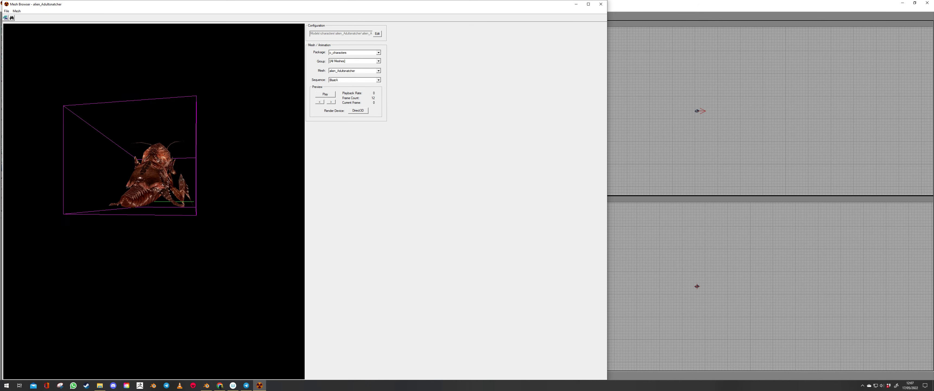
Step: Rotate the alien preview, then choose Octobrain from the Mesh dropdown to preview it
left_click_drag(252, 223, 203, 220)
left_click(379, 53)
left_click(378, 52)
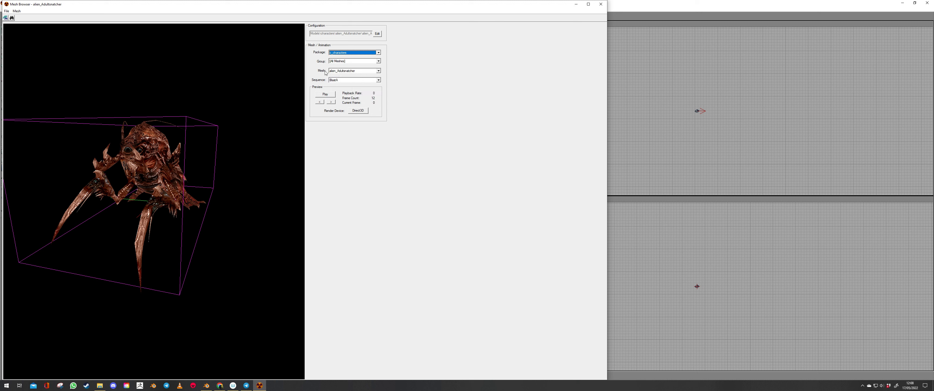
left_click(378, 71)
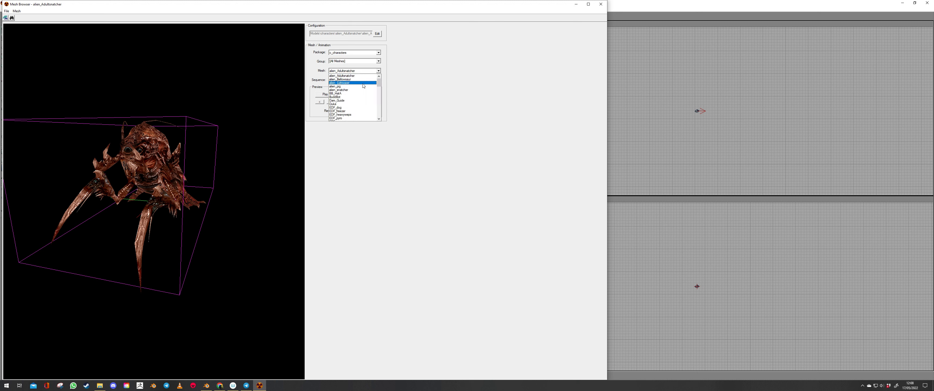
scroll(363, 116, "down", 7)
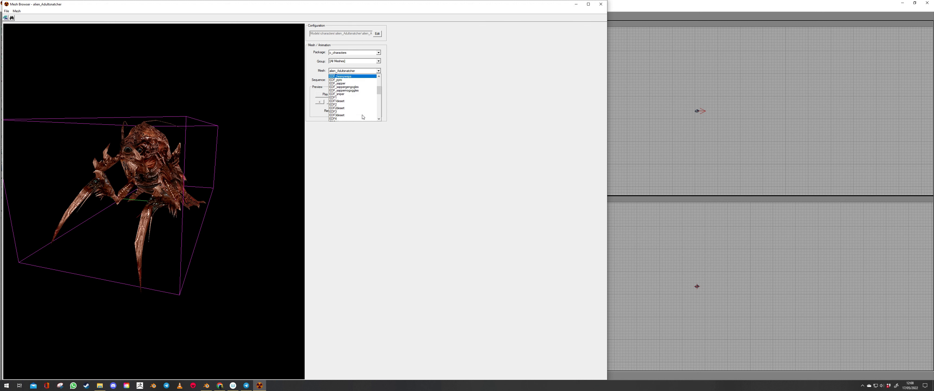
scroll(362, 117, "down", 6)
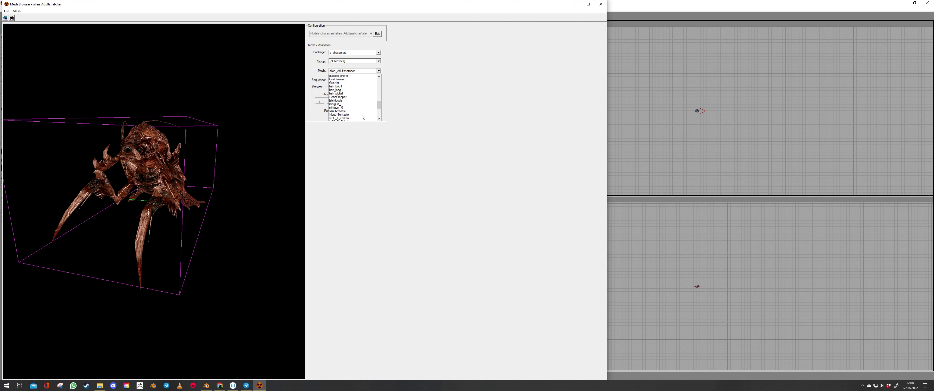
scroll(362, 117, "down", 3)
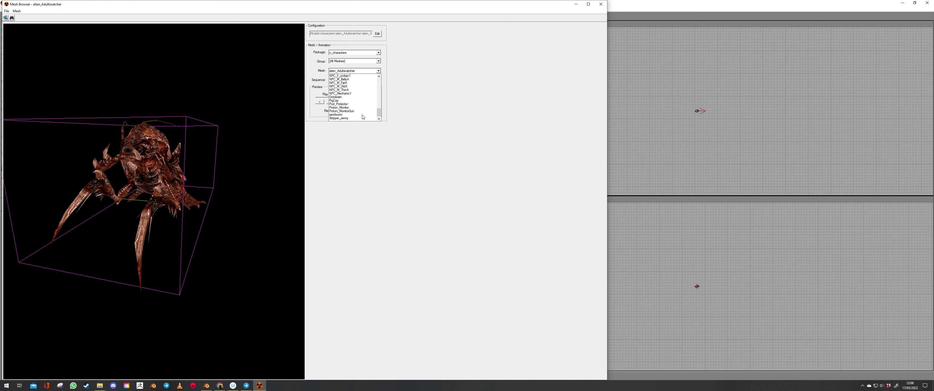
left_click(339, 97)
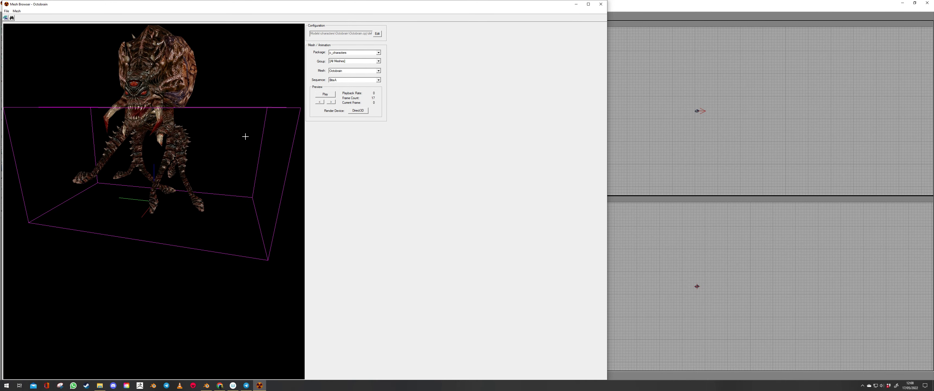
Step: Open the Octobrain configuration editor and select Octobrain.cpj in the Project Browser tree
left_click(377, 34)
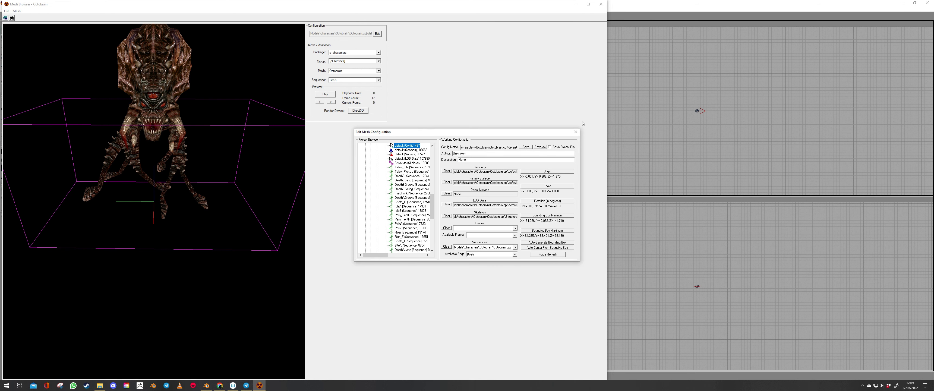
scroll(388, 187, "up", 3)
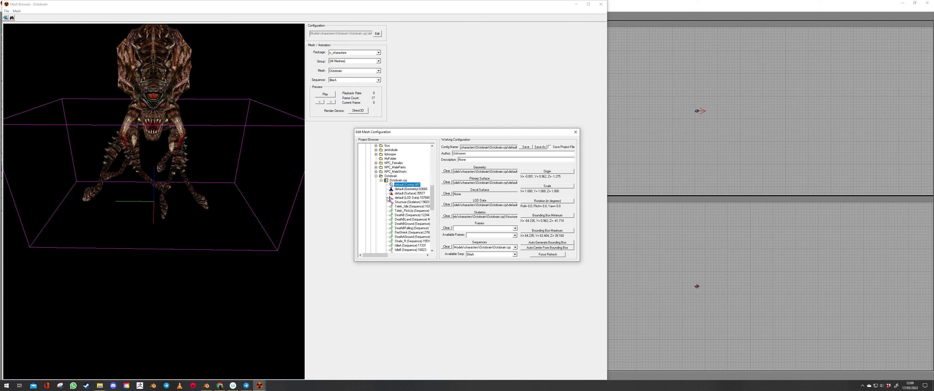
left_click(404, 189)
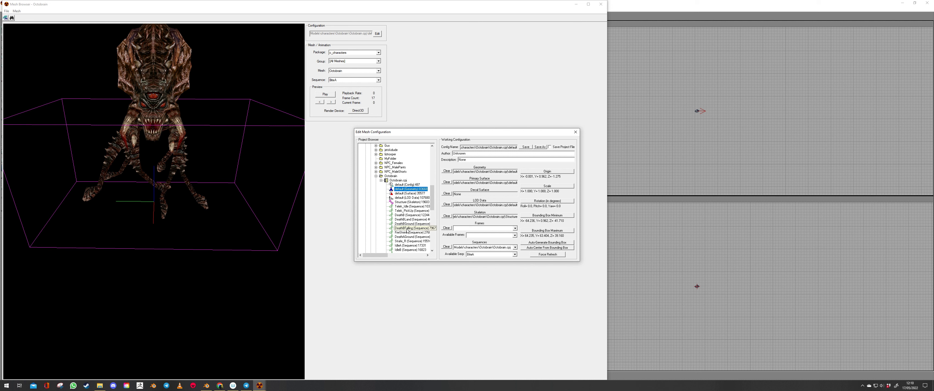
scroll(407, 229, "down", 2)
scroll(407, 230, "down", 3)
scroll(407, 231, "up", 6)
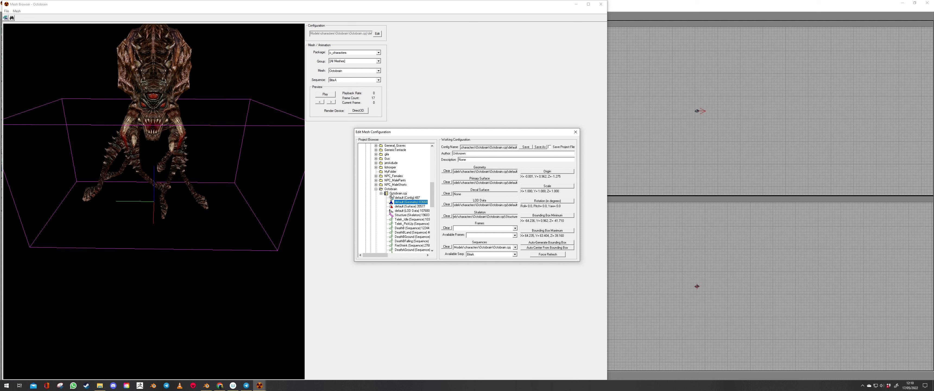
left_click(386, 195)
Step: Export Octobrain.cpj from its context menu and save it in the Export File dialog
right_click(401, 196)
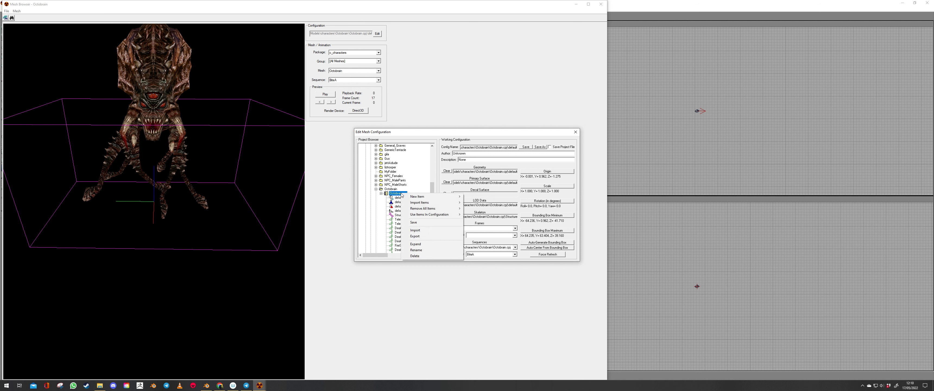
left_click(415, 236)
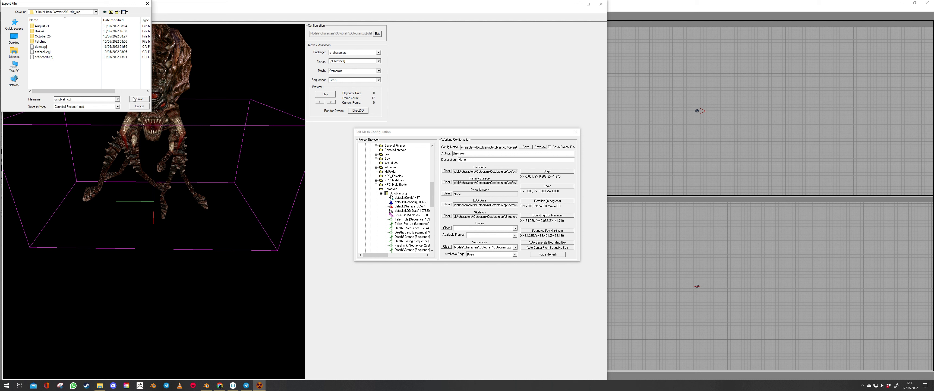
left_click(141, 102)
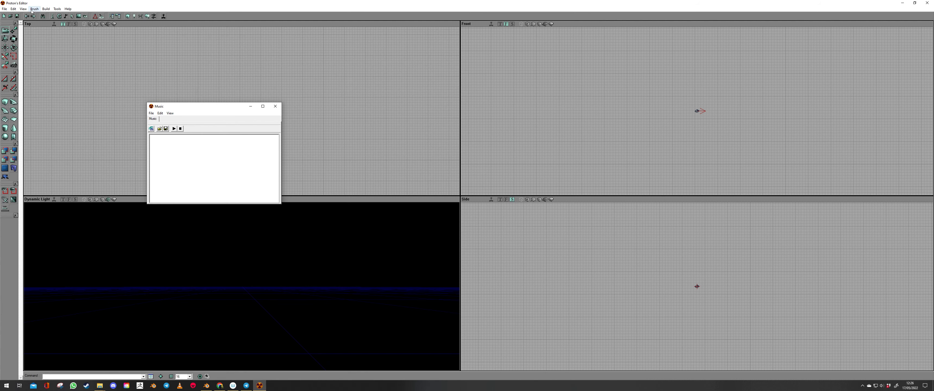
Step: Open the Texture Browser from the View menu and scroll to the Octo skin thumbnails
left_click(18, 10)
mouse_move(23, 9)
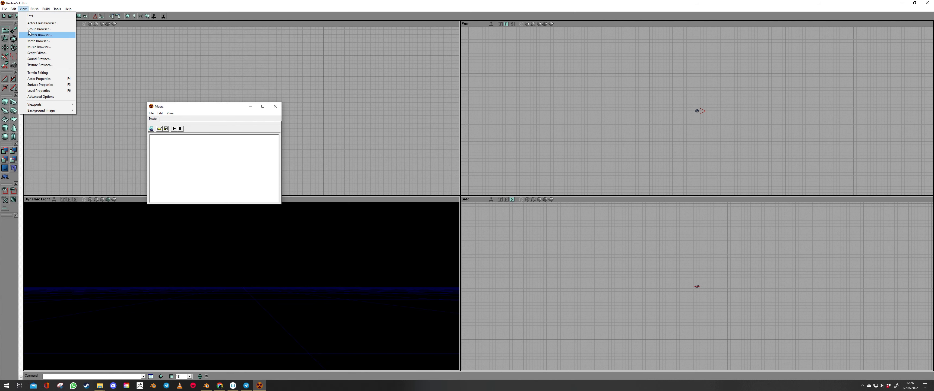
left_click(33, 65)
left_click(225, 183)
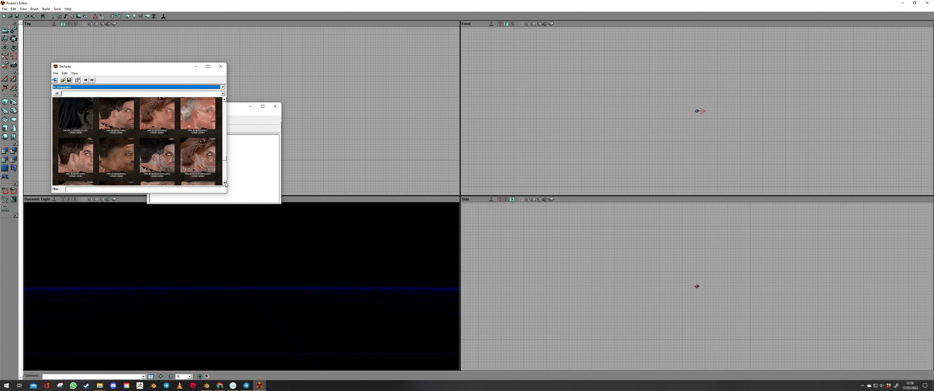
left_click_drag(225, 184, 224, 183)
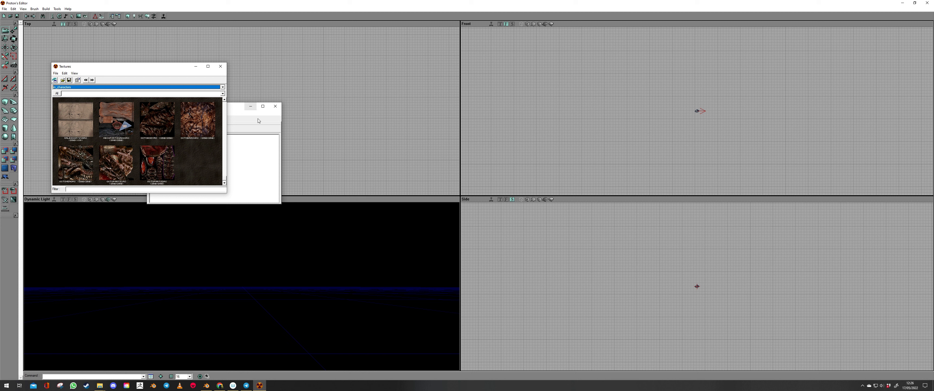
Step: Save OctobodyRC.bmp, OctobrainRC.bmp and OctoheadRC.bmp using each texture's Export to PCX option
right_click(159, 123)
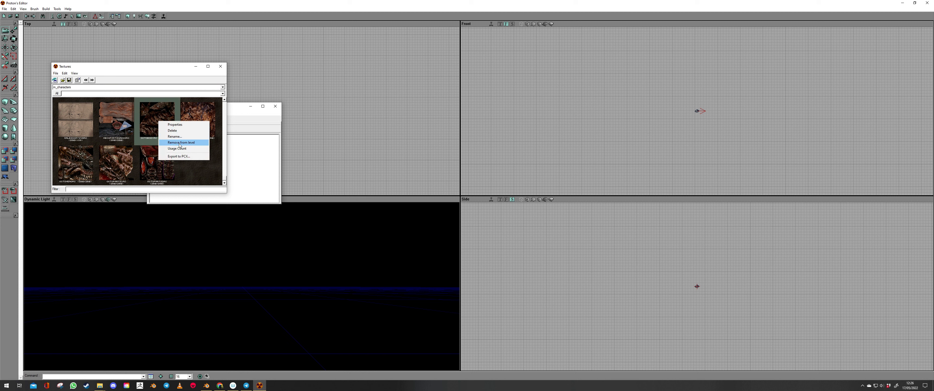
left_click(169, 156)
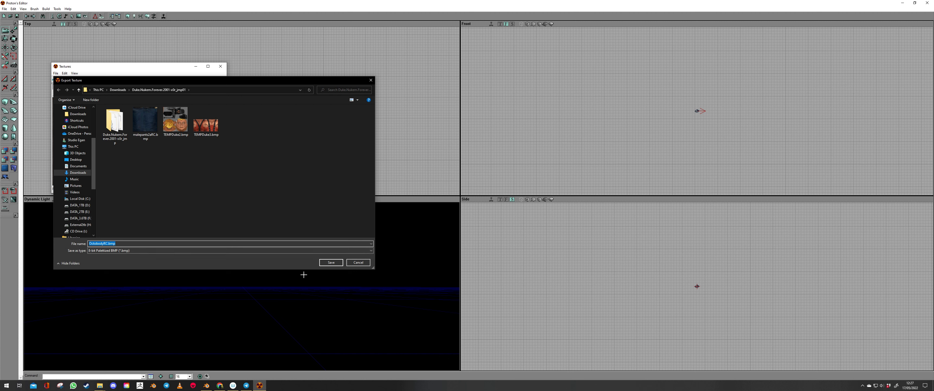
left_click(331, 263)
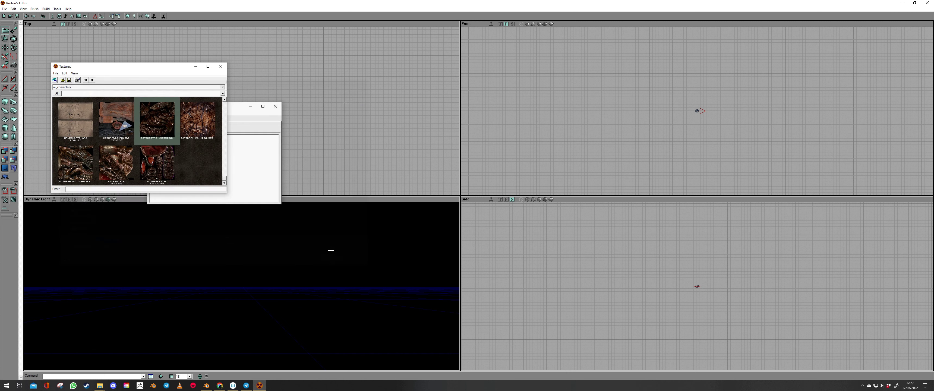
right_click(193, 127)
left_click(183, 177)
key("Return")
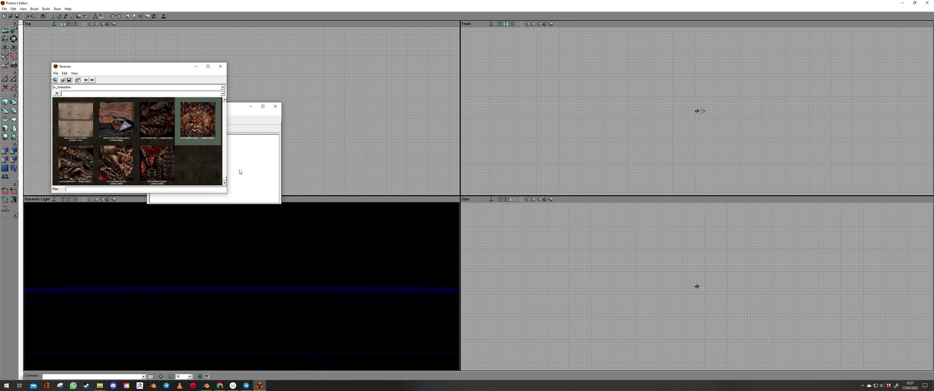
right_click(74, 165)
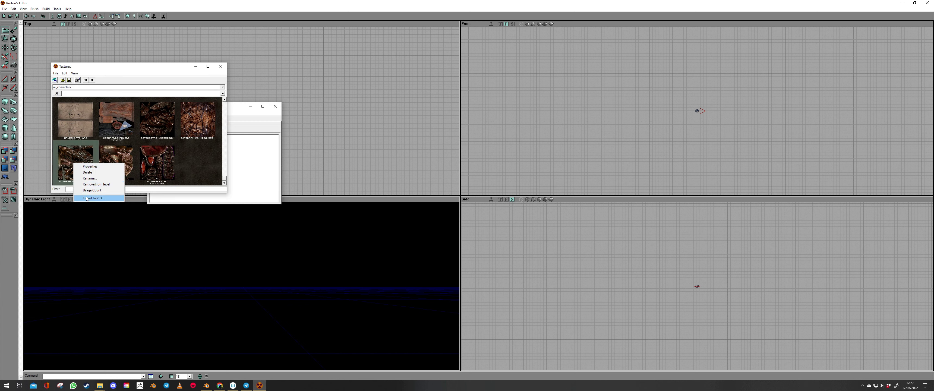
left_click(96, 197)
key("Return")
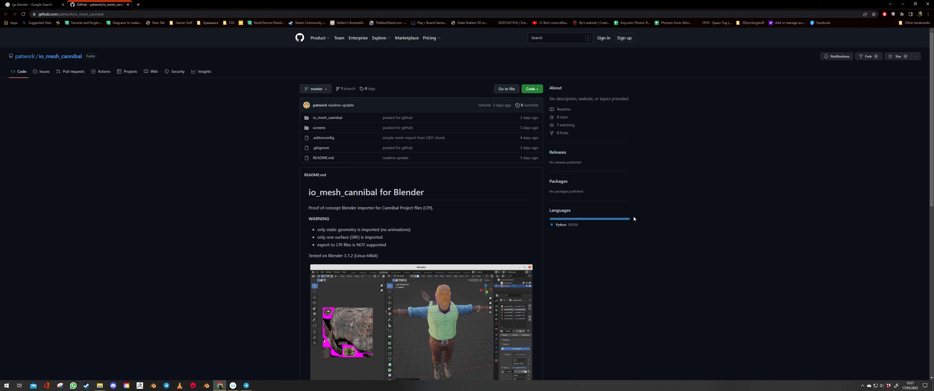
Step: Download io_mesh_cannibal as a ZIP from the green Code button
left_click(536, 91)
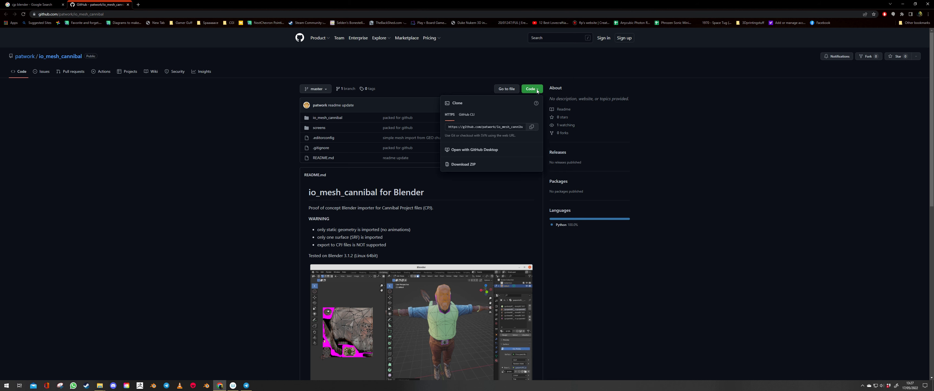
left_click(464, 164)
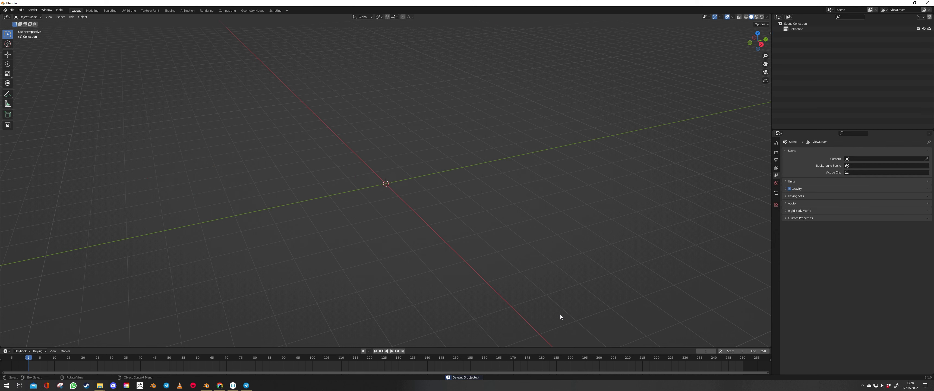
Step: Open Preferences on the Add-ons section and search 'cp' to show the CPJ importer
left_click(12, 10)
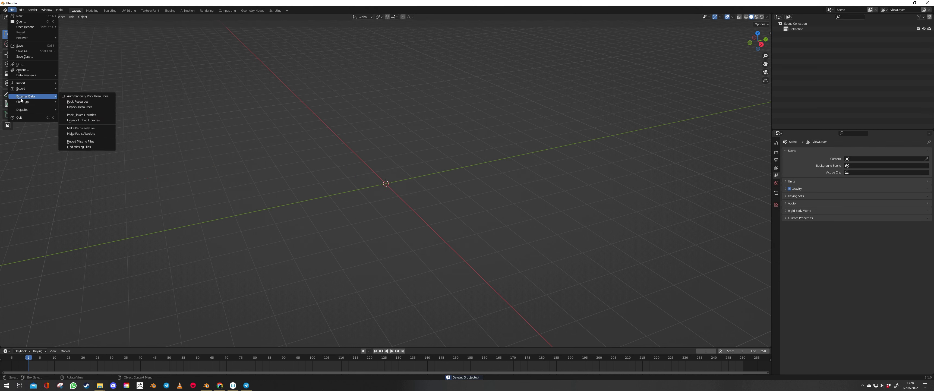
left_click(21, 10)
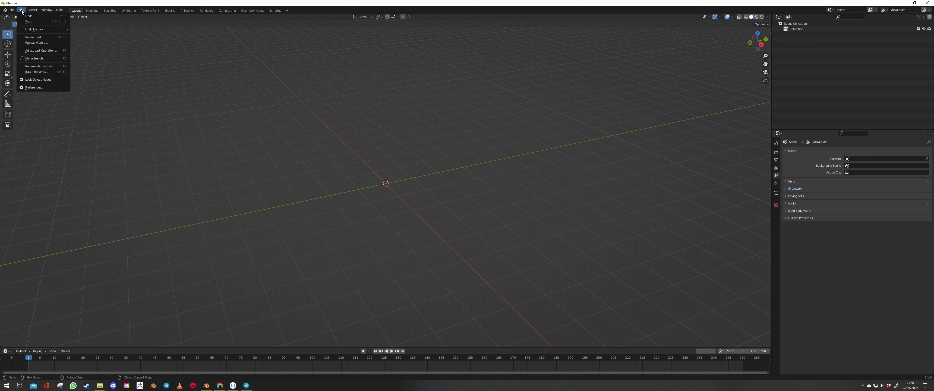
left_click(43, 88)
left_click(154, 27)
type("cp")
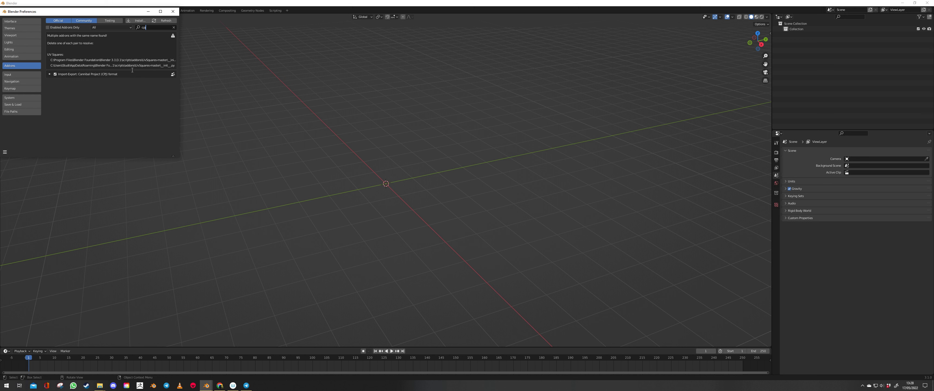
Step: Close Preferences, import octobrain.cpj via File > Import > Cannibal Project, and zoom out
left_click(172, 13)
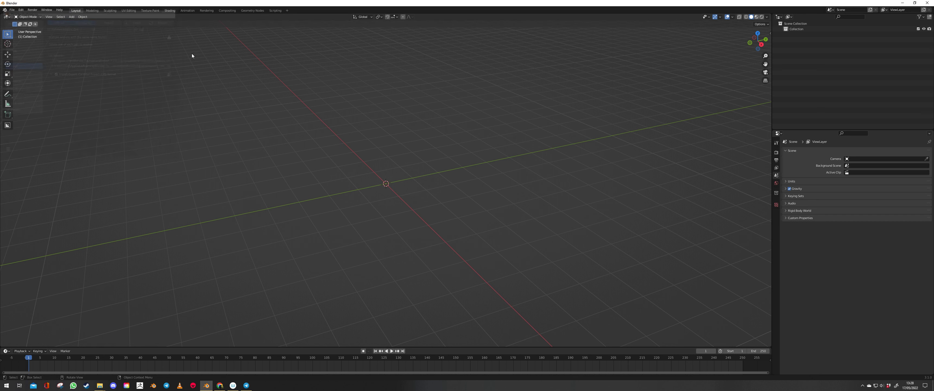
left_click(13, 11)
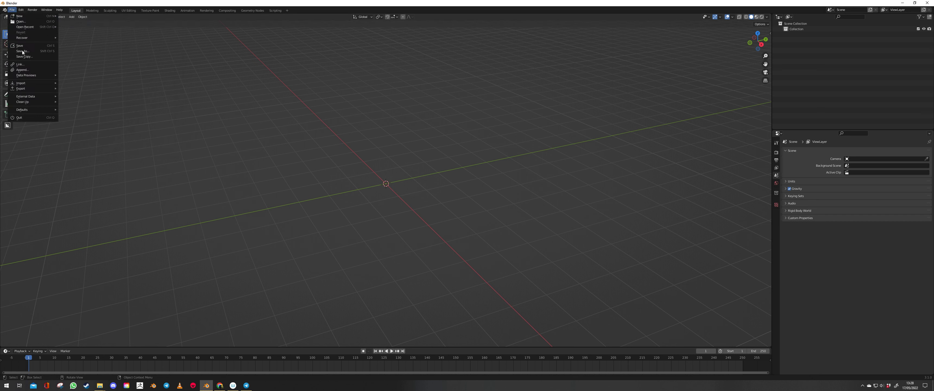
mouse_move(28, 92)
left_click(81, 153)
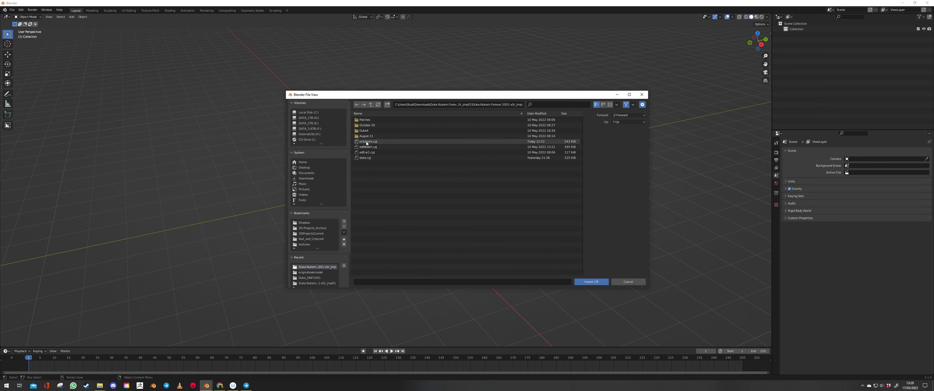
double_click(367, 141)
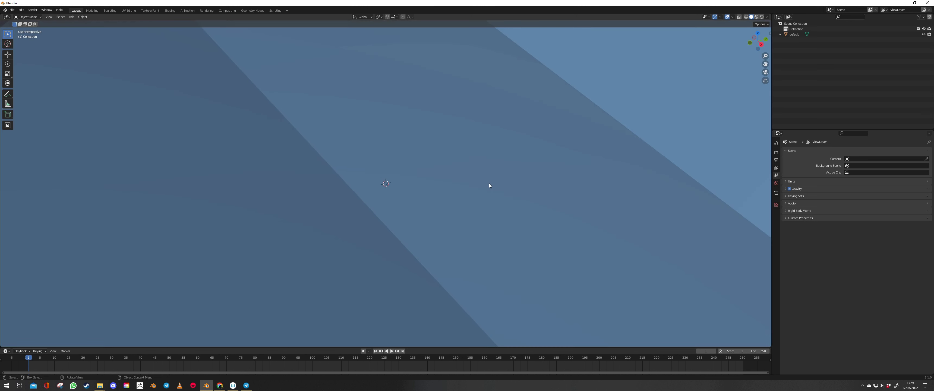
scroll(489, 186, "down", 10)
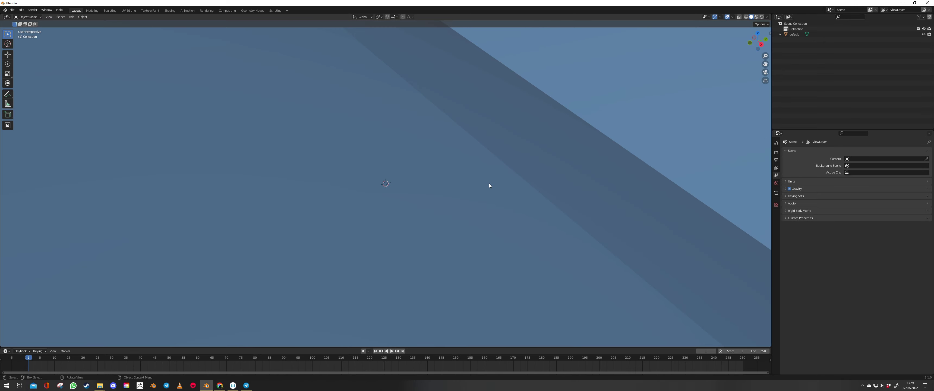
scroll(488, 183, "down", 10)
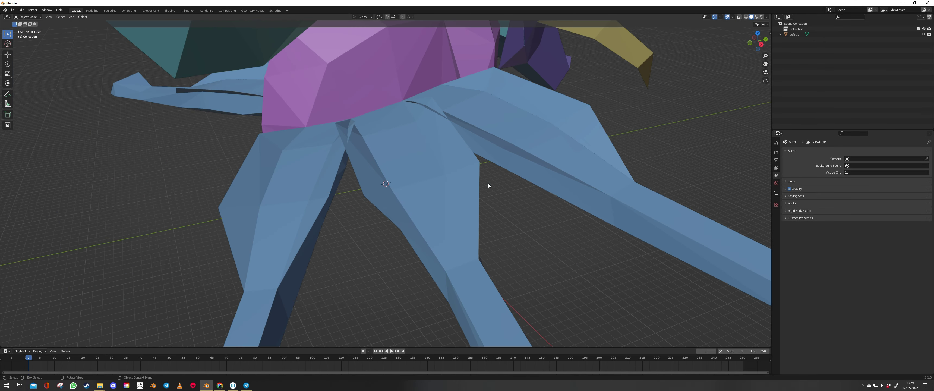
Step: Select the Octobrain, show its OctobrainRC, OctoheadRC and OctobodyRC material slots, and orbit around it
middle_click_drag(499, 166, 315, 177)
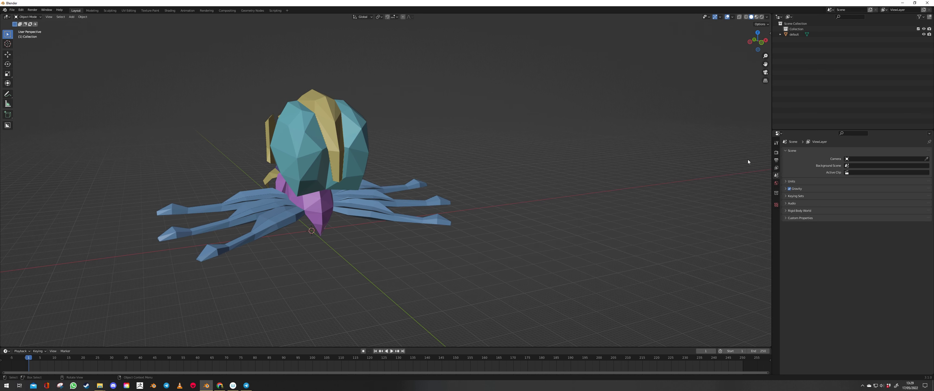
left_click(346, 142)
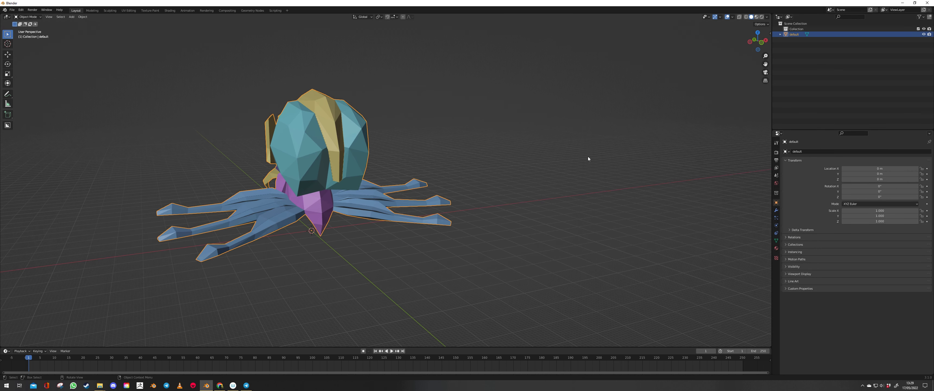
left_click(776, 239)
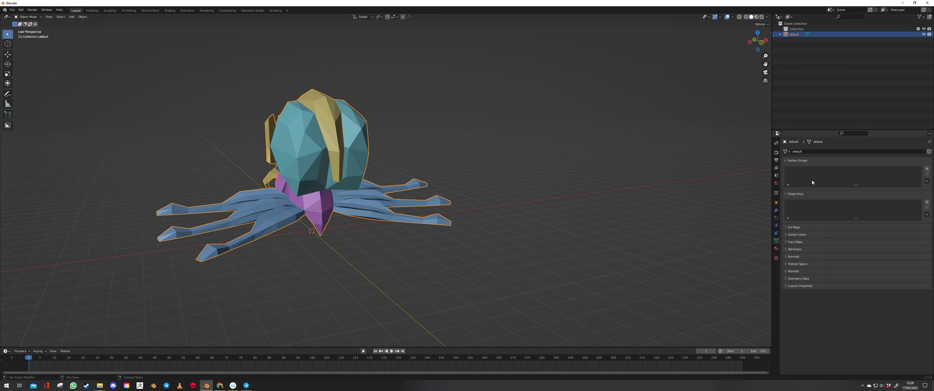
middle_click_drag(417, 189, 475, 186)
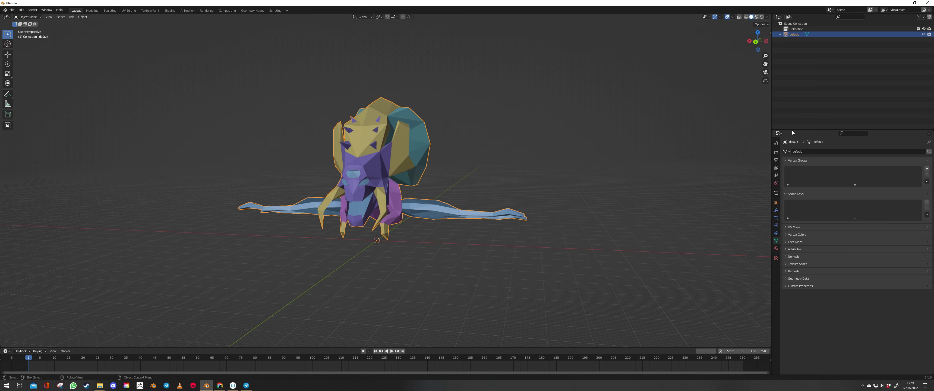
left_click(776, 249)
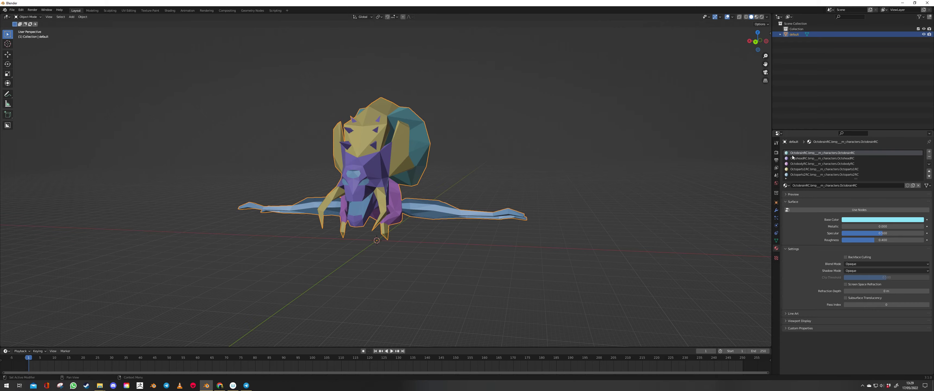
middle_click_drag(551, 184, 349, 207)
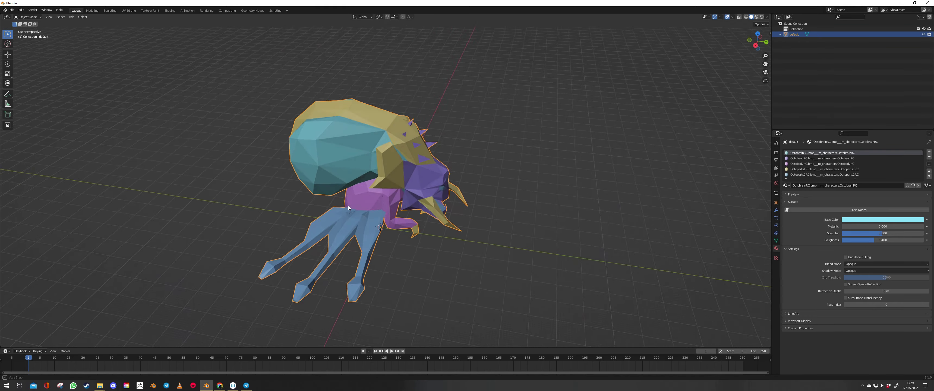
middle_click_drag(348, 207, 374, 196)
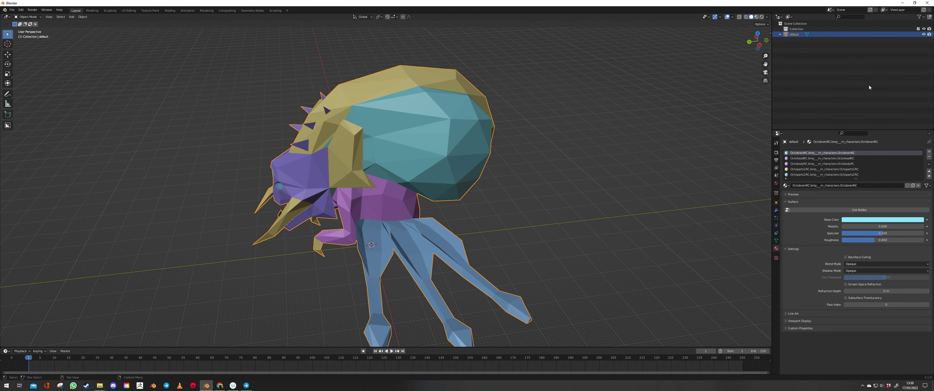
Step: In the Shading workspace, enable Use Nodes for the OctobrainRC material
left_click(170, 11)
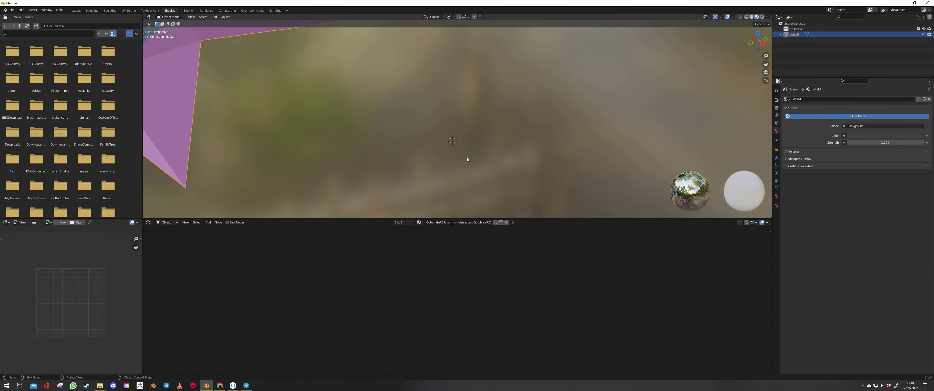
scroll(467, 157, "down", 8)
middle_click_drag(463, 152, 397, 161)
scroll(403, 162, "up", 4)
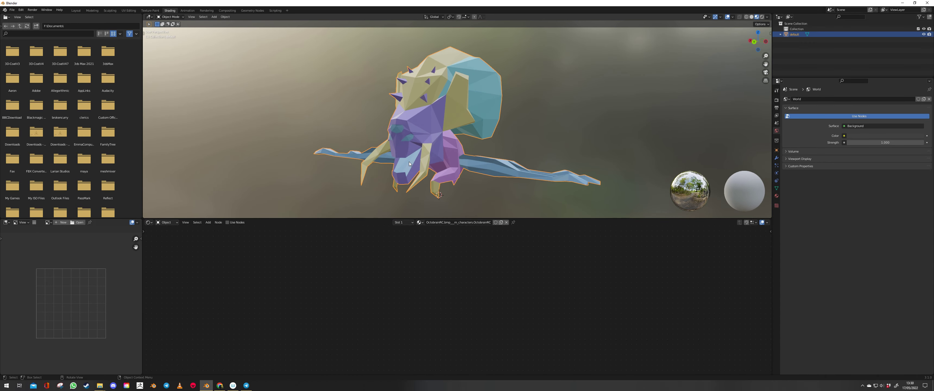
left_click(776, 196)
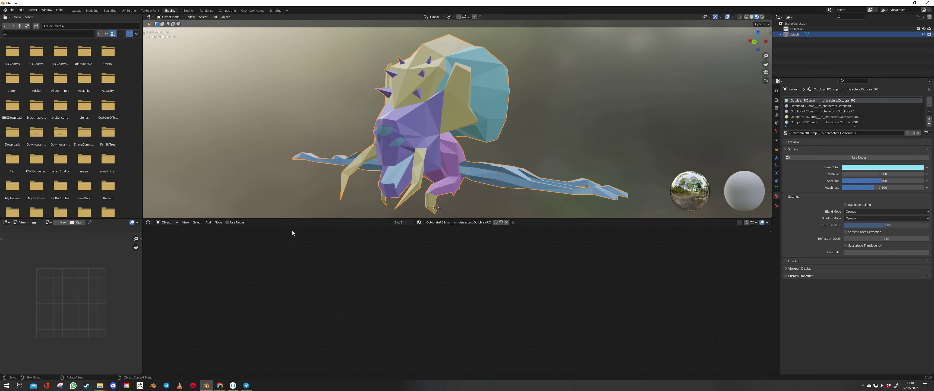
left_click(851, 158)
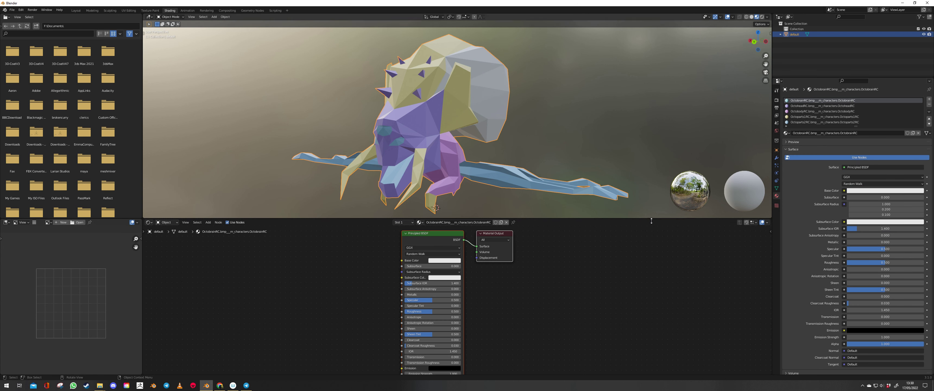
Step: Add an Image Texture node loading OctobrainRC.bmp and link its Color to Base Color
left_click(208, 223)
mouse_move(218, 253)
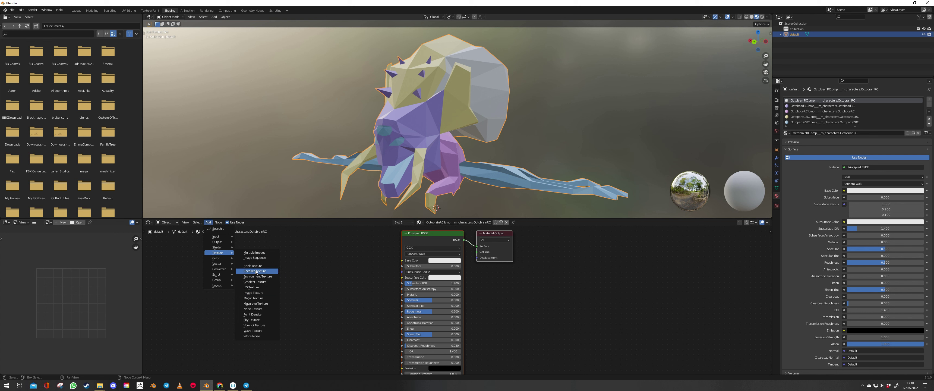
left_click(253, 293)
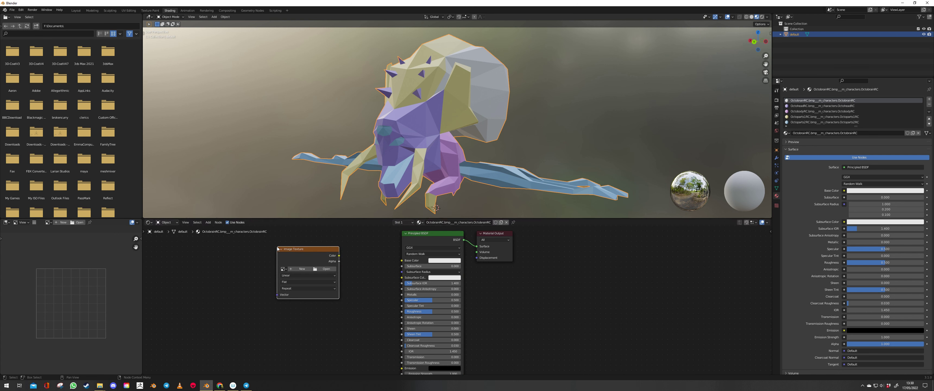
left_click(326, 270)
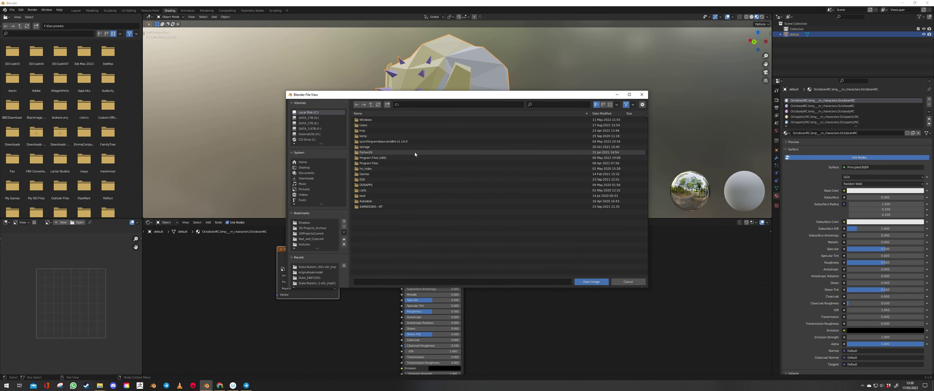
left_click(318, 267)
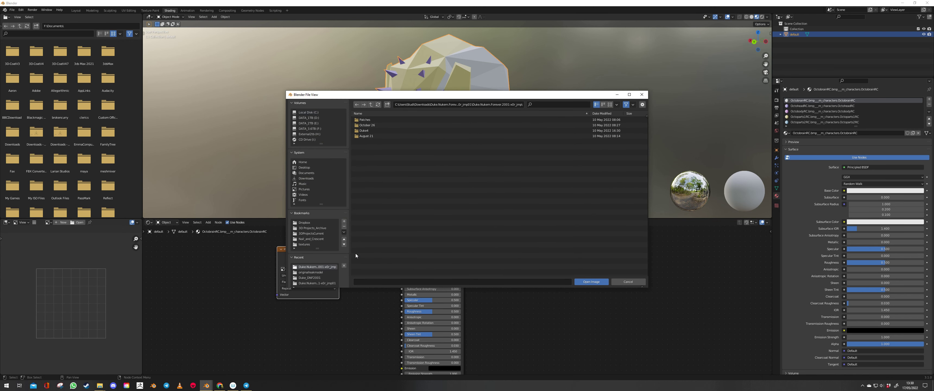
left_click(371, 105)
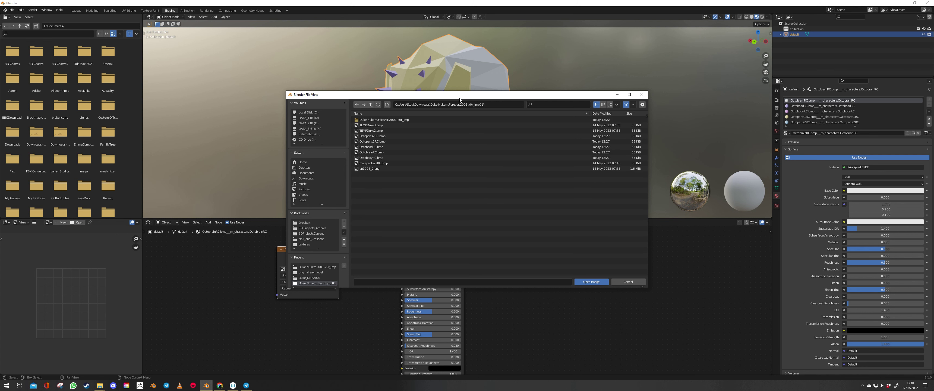
left_click_drag(459, 96, 357, 33)
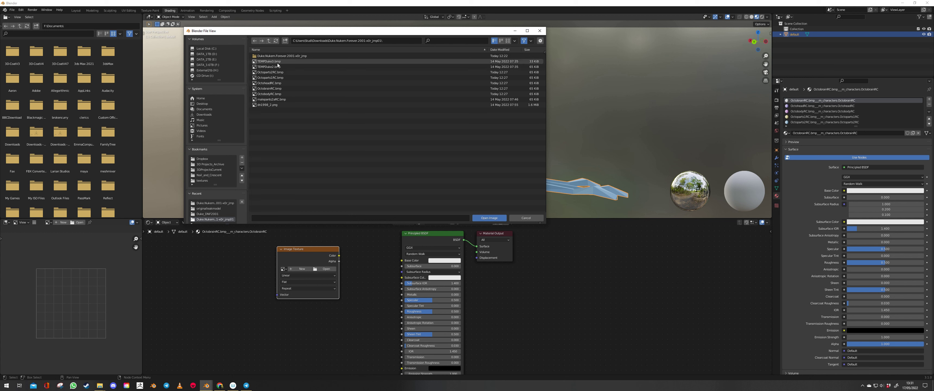
double_click(275, 89)
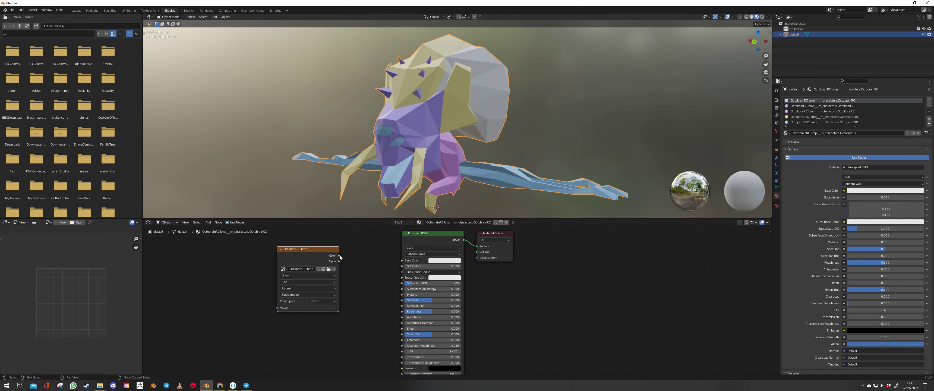
left_click_drag(339, 256, 401, 261)
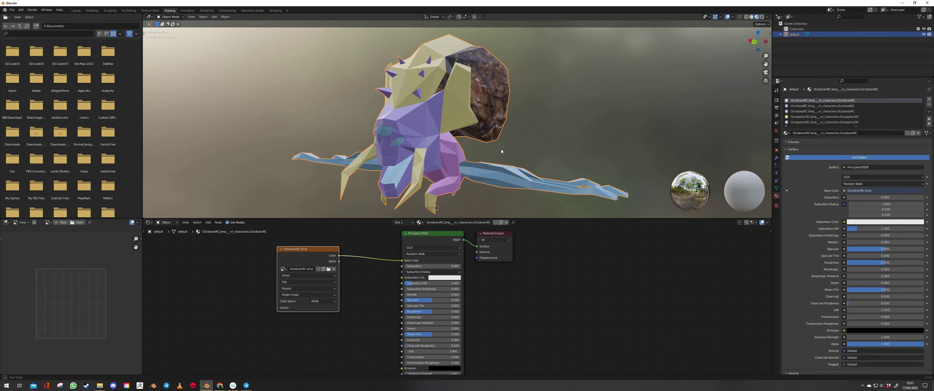
Step: Finish the brain's Base Color link, then texture OctoheadRC with a pasted image node using OctoheadRC.bmp
scroll(502, 149, "up", 2)
middle_click_drag(501, 149, 290, 138)
left_click(813, 107)
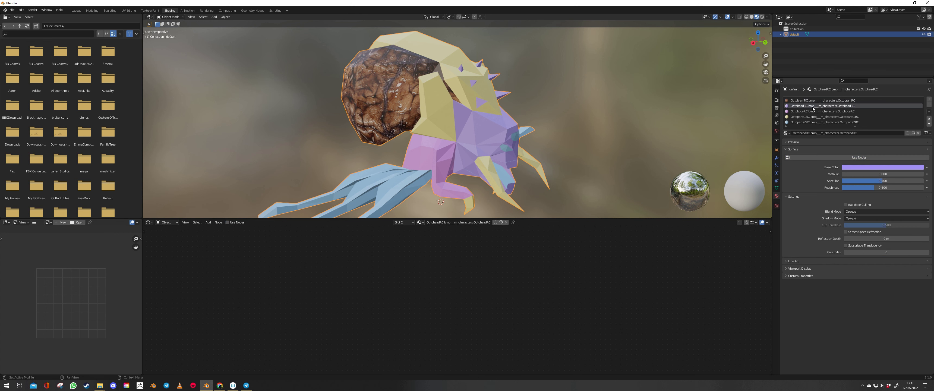
left_click(865, 158)
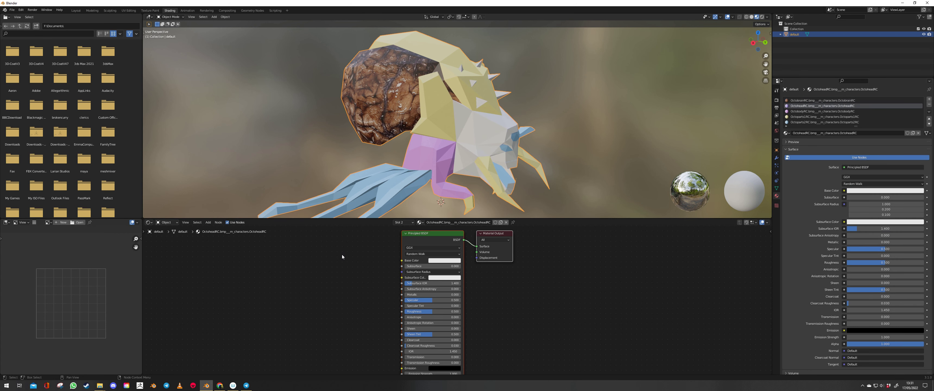
key("ctrl+v")
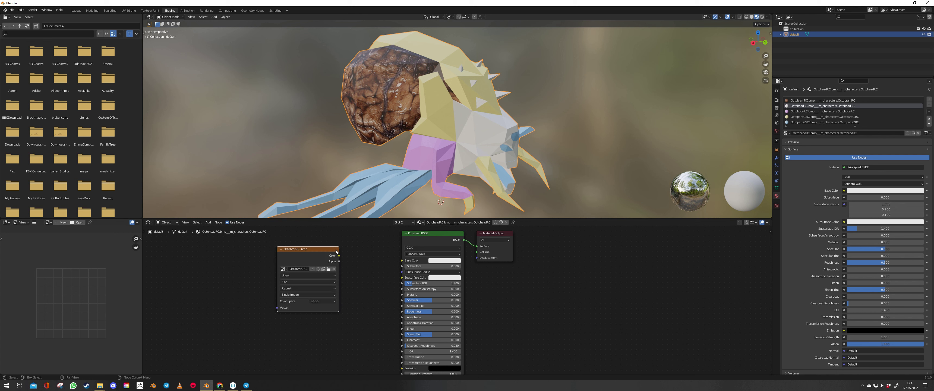
left_click_drag(333, 251, 402, 260)
left_click(364, 263)
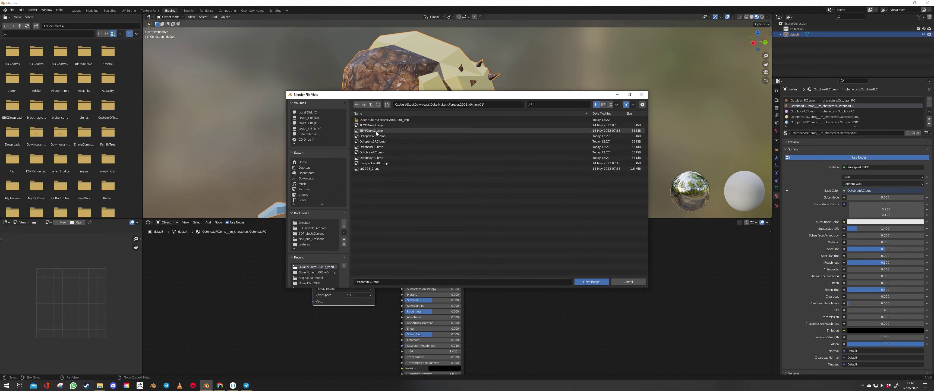
double_click(390, 147)
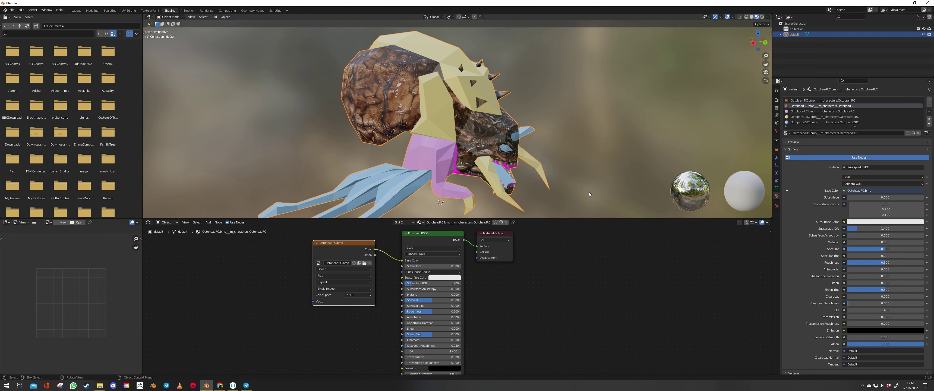
Step: Apply Shade Smooth to the model and orbit to check the textures from several sides
middle_click_drag(587, 188, 572, 172)
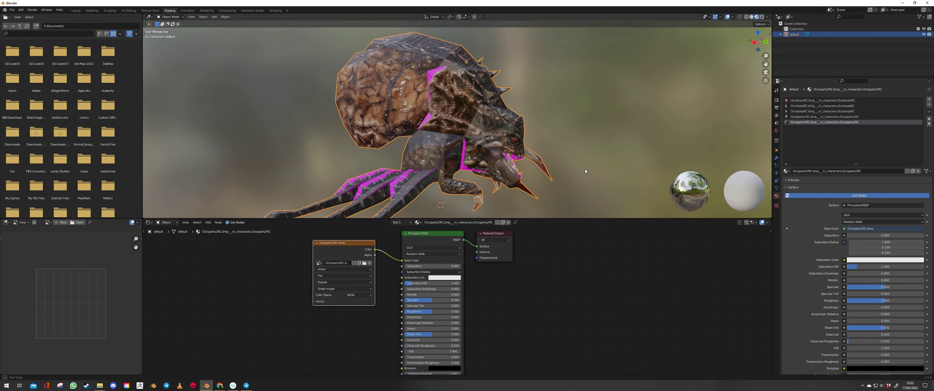
middle_click_drag(585, 169, 547, 102)
middle_click_drag(445, 113, 576, 114)
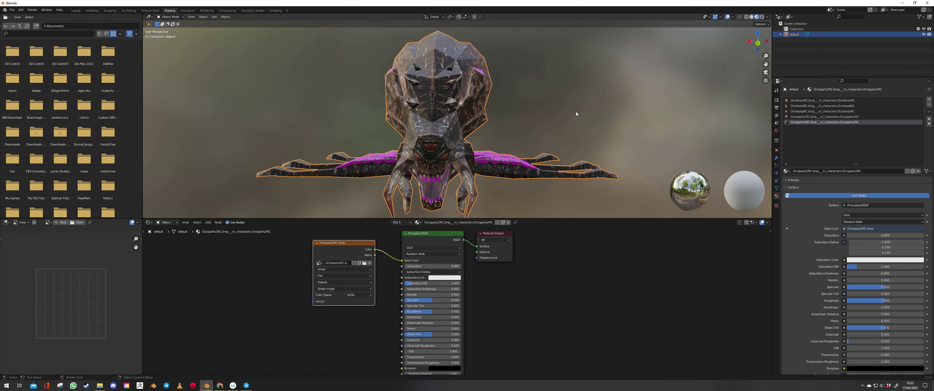
right_click(466, 93)
left_click(466, 94)
middle_click_drag(482, 107, 516, 121)
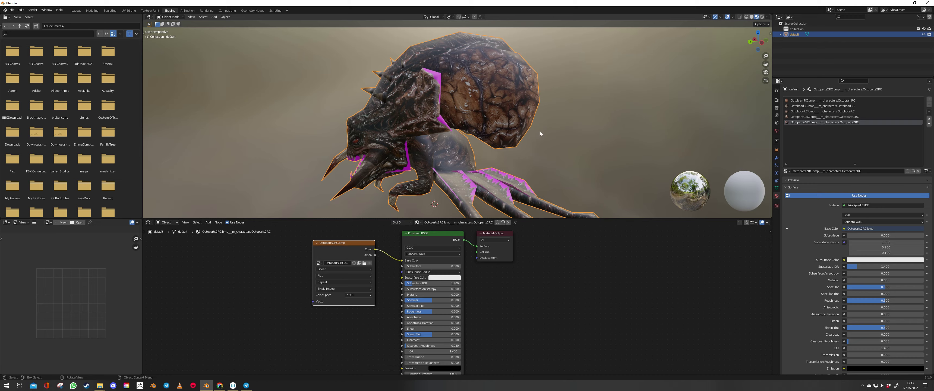
middle_click_drag(570, 141, 648, 160)
Step: Back in Layout, switch the viewport to Material Preview and orbit around the skinned Octobrain
left_click(77, 11)
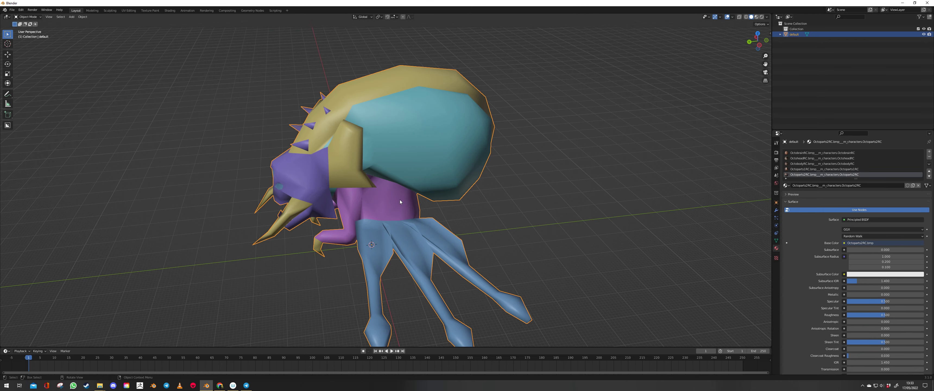
left_click(757, 18)
middle_click_drag(409, 184, 543, 222)
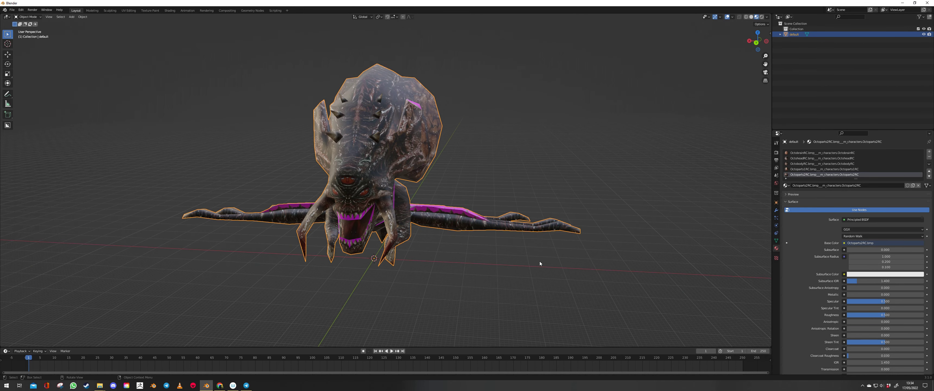